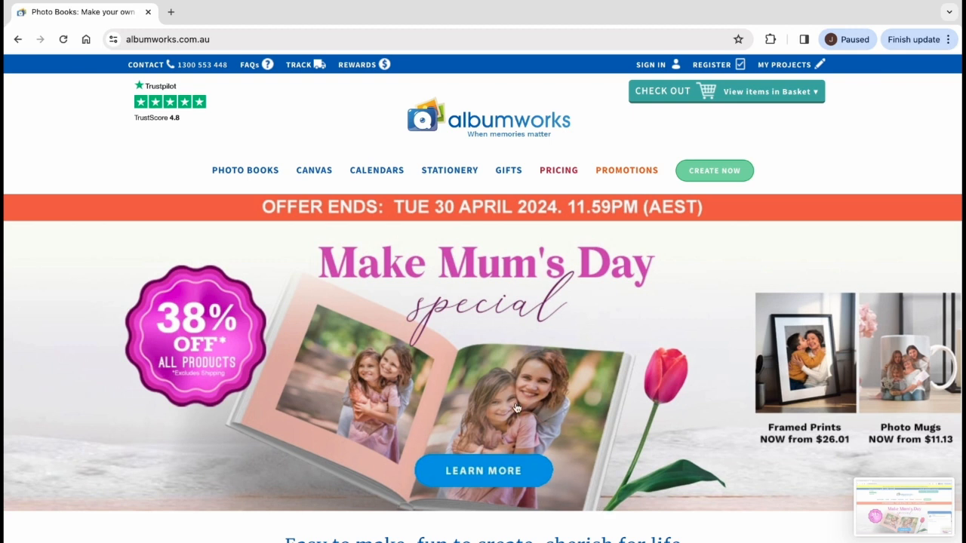
# - Start a new project from the albumworks page via CREATE NOW
pyautogui.click(168, 39)
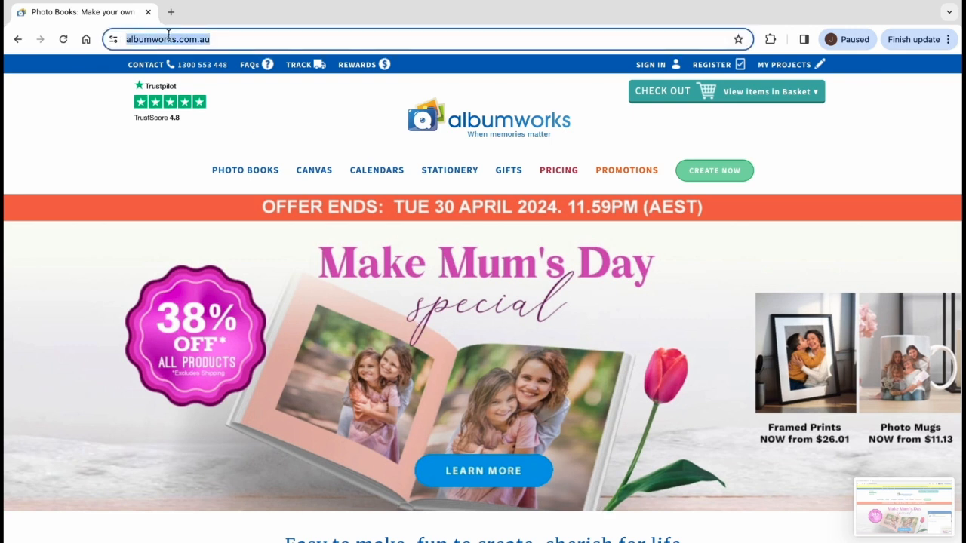
pyautogui.click(274, 95)
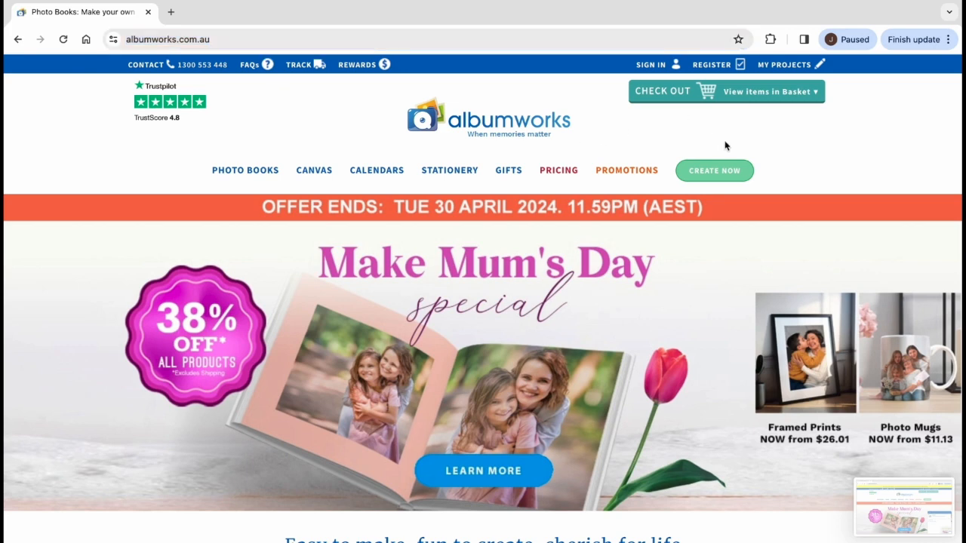
pyautogui.click(714, 170)
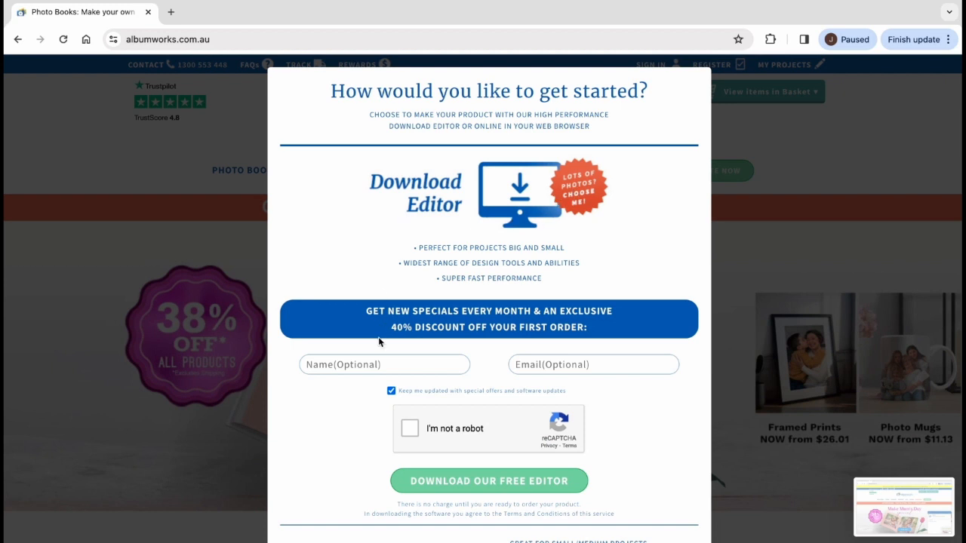
# - Submit the editor request with name, email and reCAPTCHA ticked, starting the free download
pyautogui.click(373, 364)
pyautogui.write('Naomi')
pyautogui.click(548, 368)
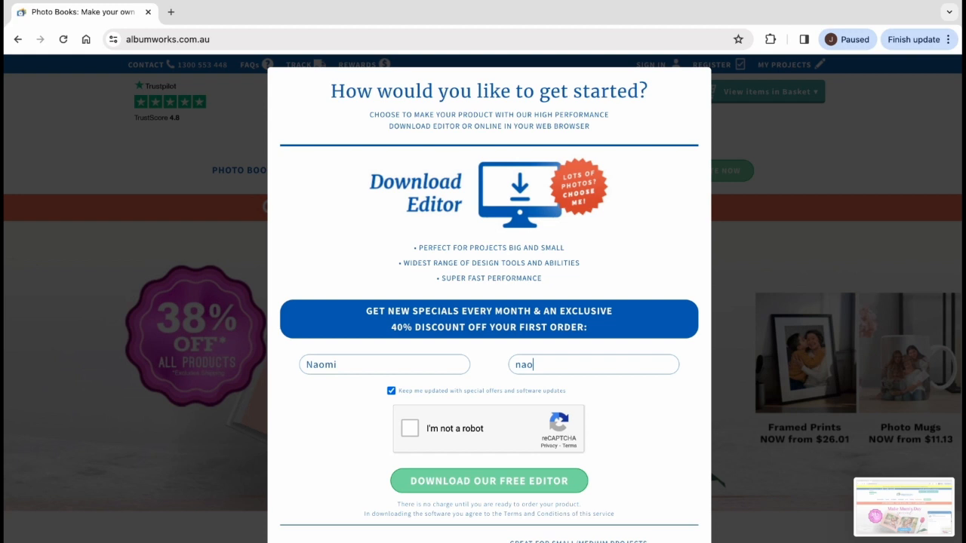
pyautogui.click(409, 428)
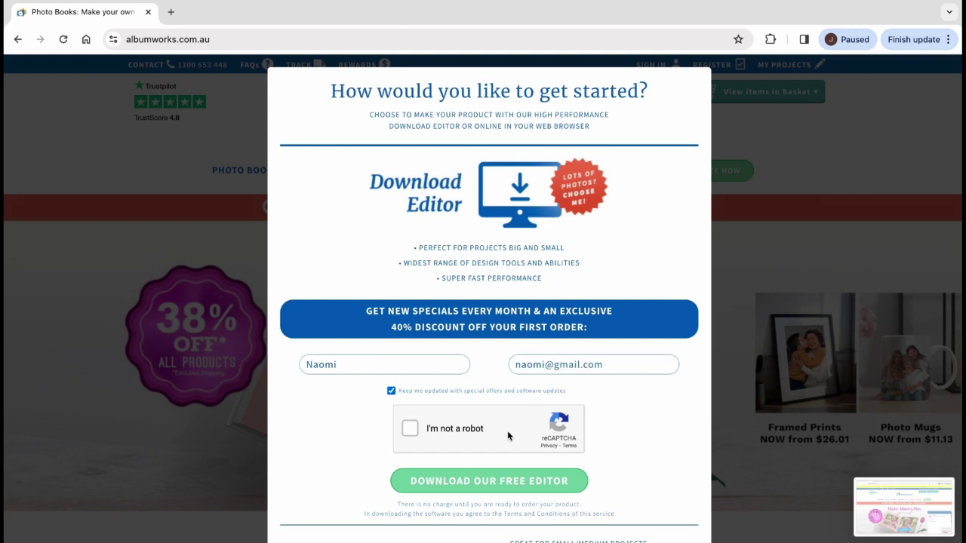
pyautogui.click(454, 481)
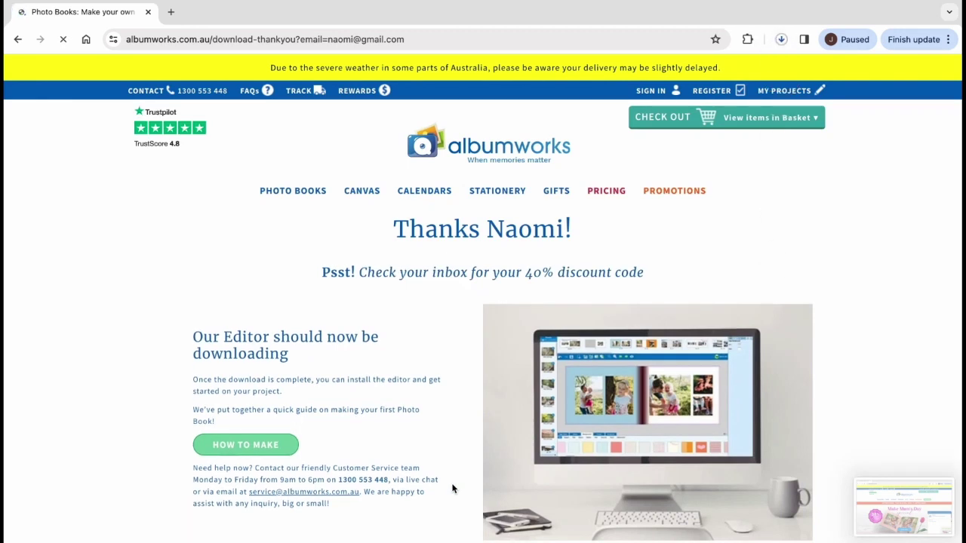
# - Open the downloaded albumworksSetup (1).dmg from Chrome's recent downloads
pyautogui.click(782, 39)
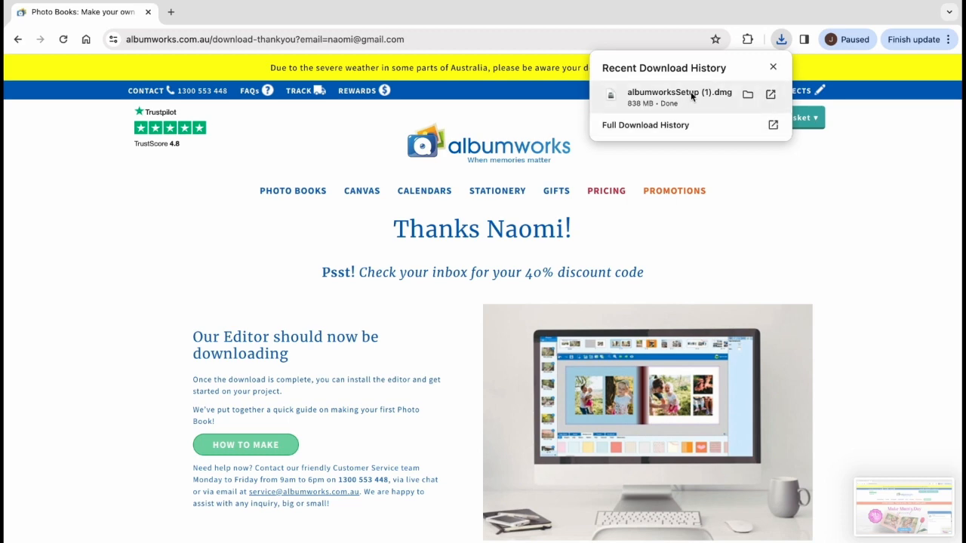
pyautogui.click(770, 94)
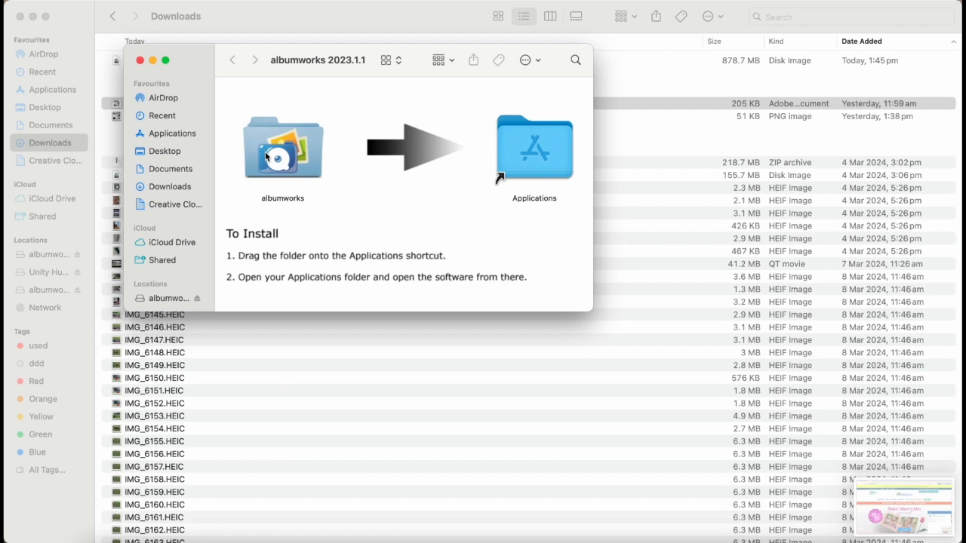
# - Drag the albumworks folder onto the Applications shortcut to copy it
pyautogui.click(269, 161)
pyautogui.moveTo(266, 162)
pyautogui.mouseDown()
pyautogui.moveTo(463, 145)
pyautogui.moveTo(526, 160)
pyautogui.mouseUp()
# - Launch the albumworks app from its folder inside Applications
pyautogui.click(175, 135)
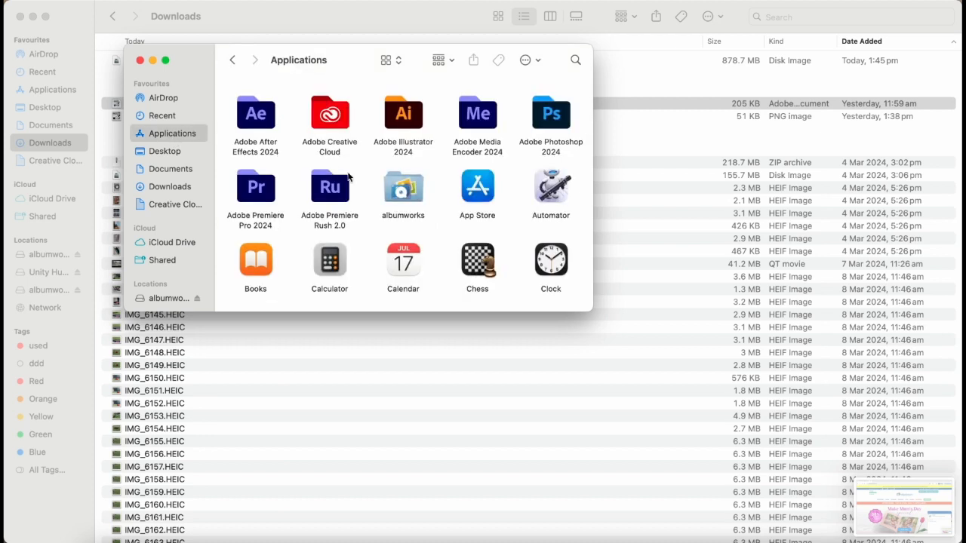
pyautogui.doubleClick(406, 188)
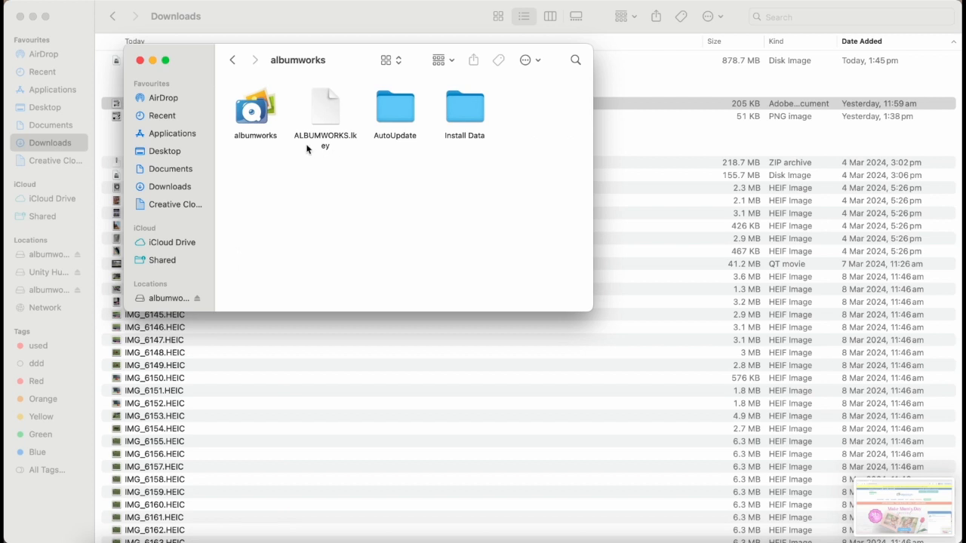
pyautogui.click(256, 115)
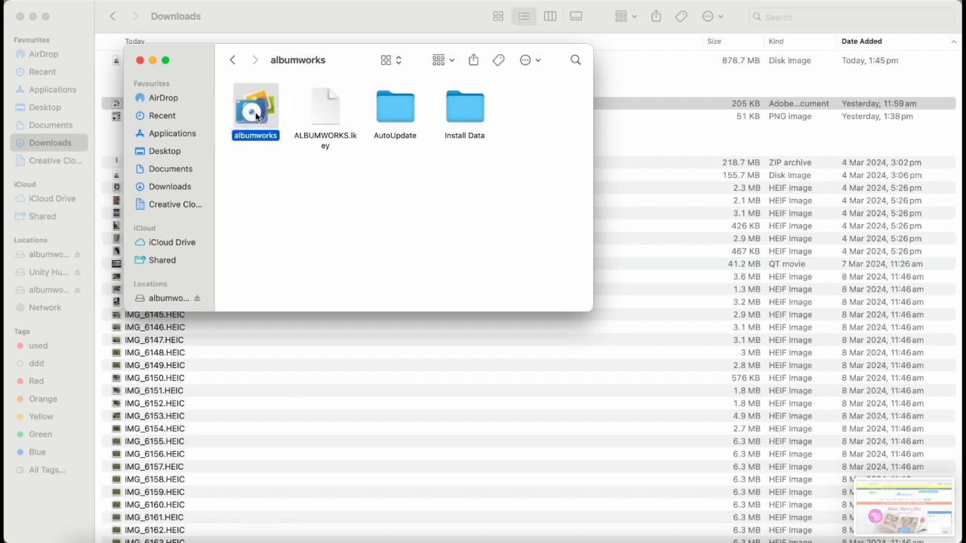
pyautogui.doubleClick(255, 114)
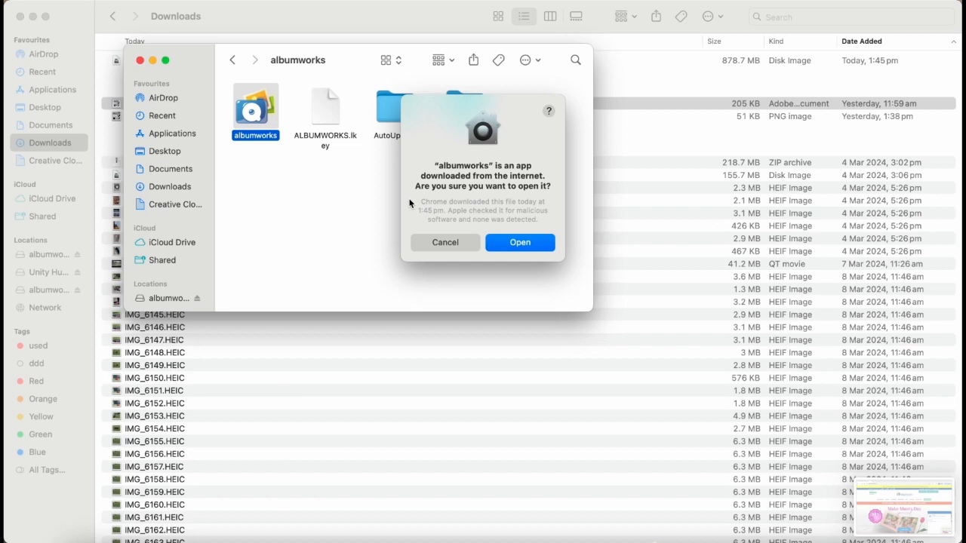
# - Approve the Gatekeeper warning so the downloaded albumworks app opens
pyautogui.click(519, 242)
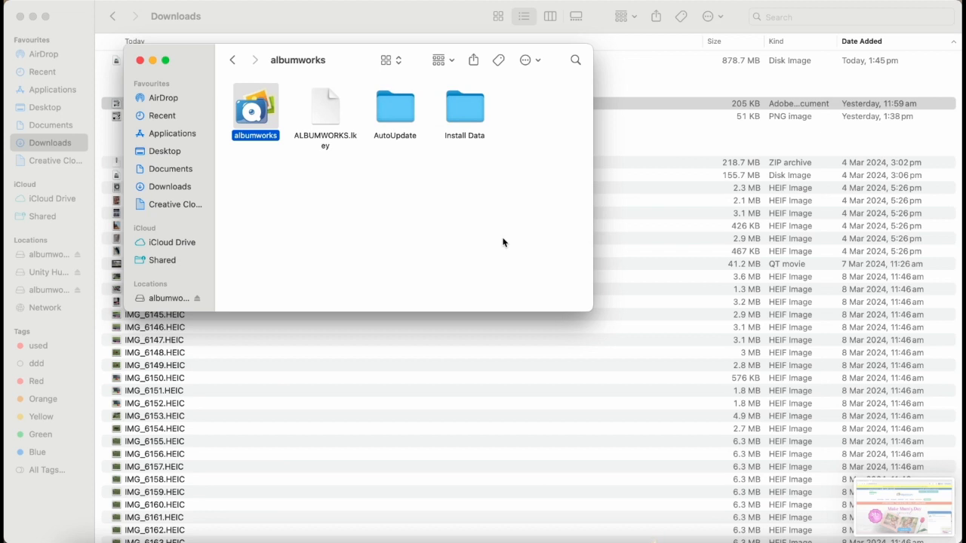